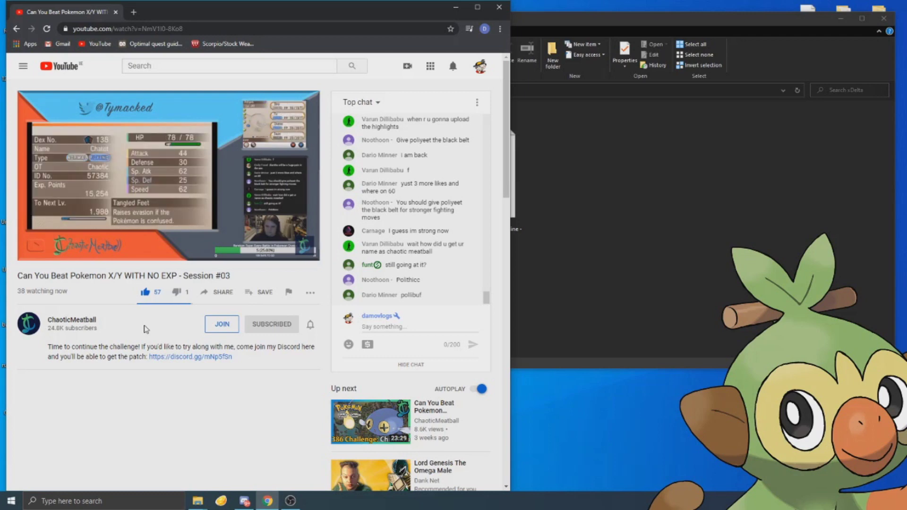
- Bring forward the xDelta folder holding the 3.43 GB Pokemon Ultra Sun v1.0 .3ds ROM
drag(21, 289, 227, 275)
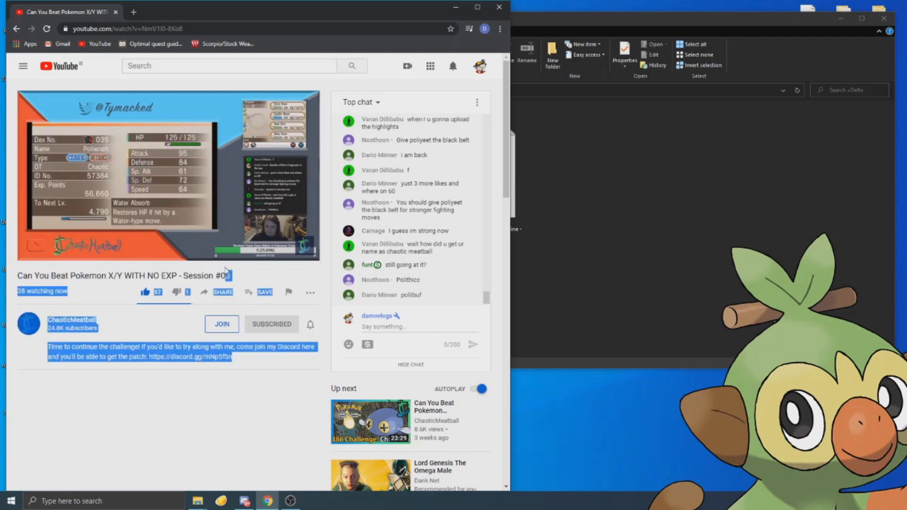
click(146, 279)
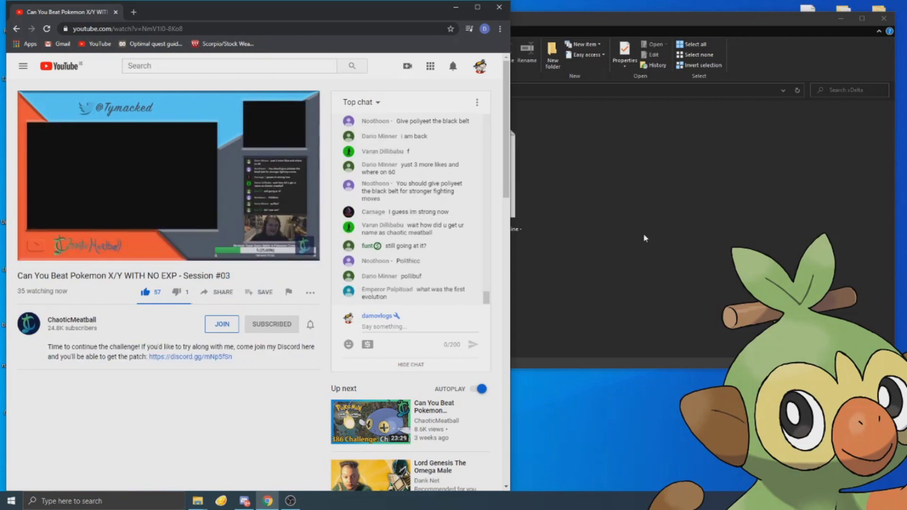
click(635, 242)
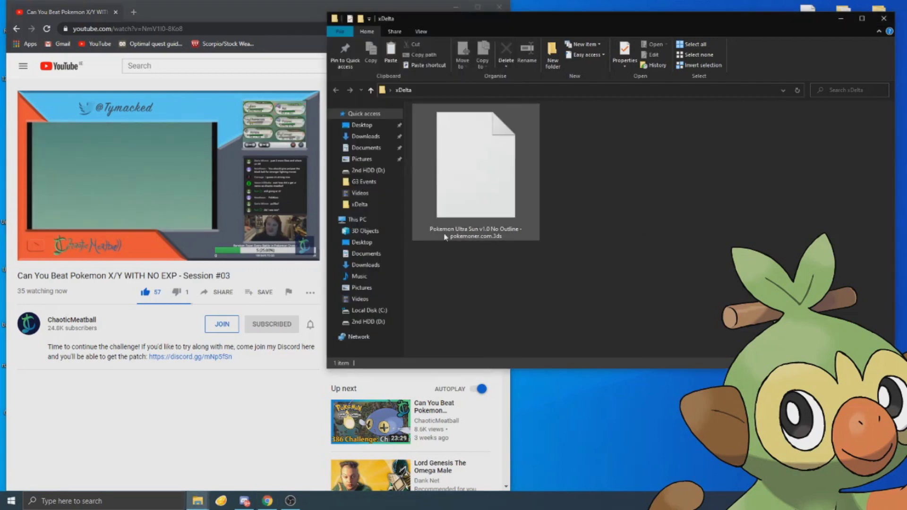
mouse_move(445, 237)
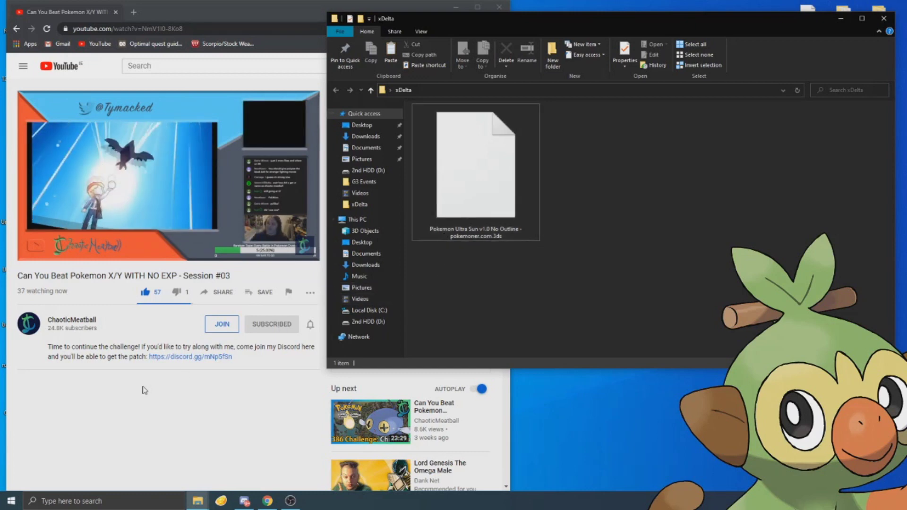
- Move Discord left and check #gen6-no-exp-patch, then return to #gen7-no-exp-patch
click(242, 502)
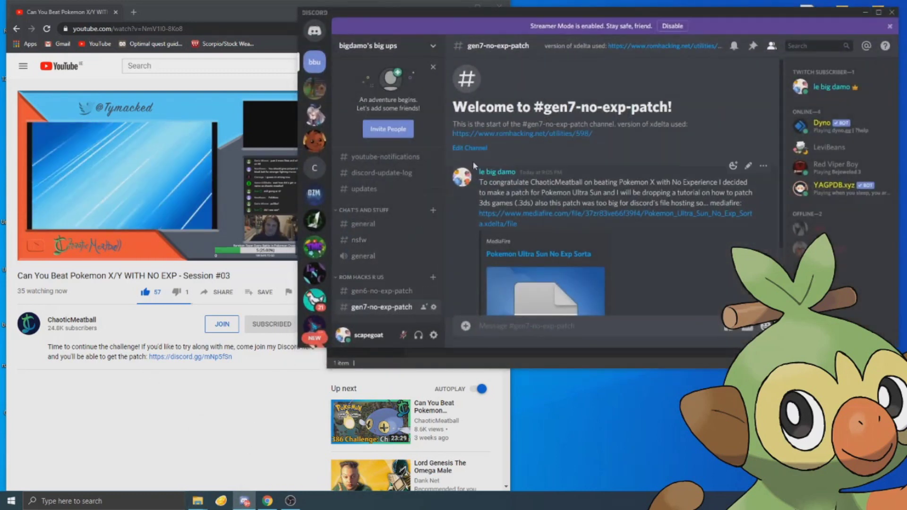
drag(471, 20, 266, 34)
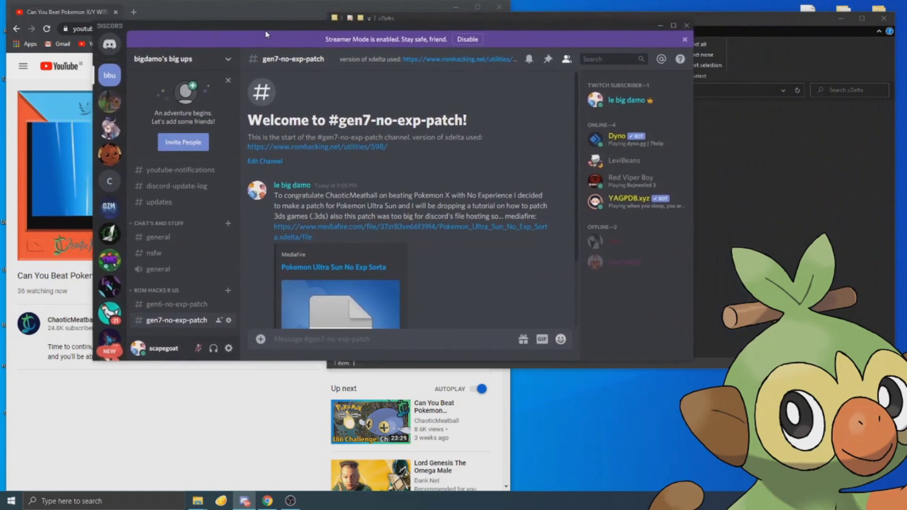
click(183, 307)
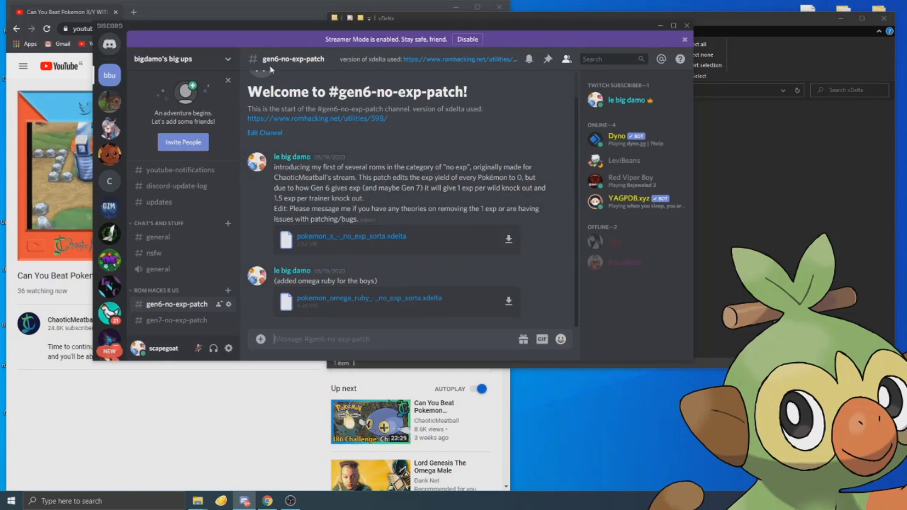
click(178, 321)
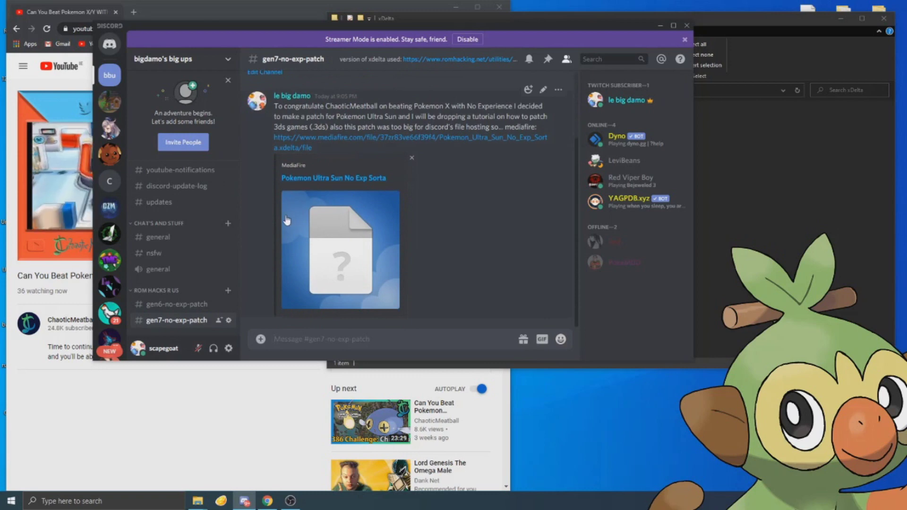
- Open the MediaFire Ultra Sun patch link and the romhacking.net xdelta UI page
click(297, 147)
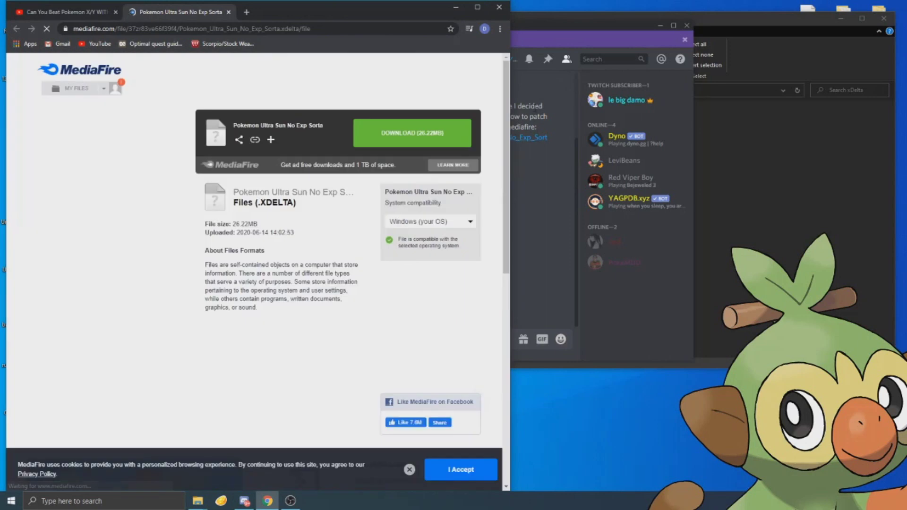
click(517, 175)
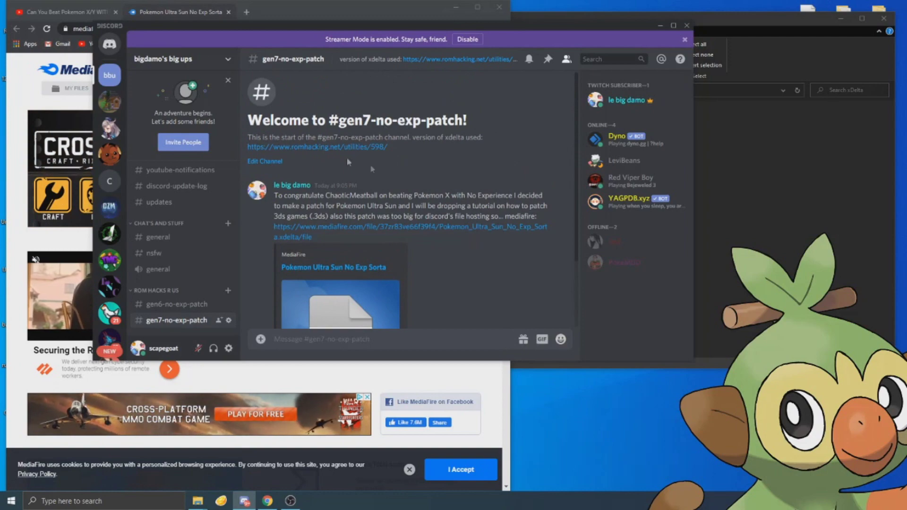
click(331, 147)
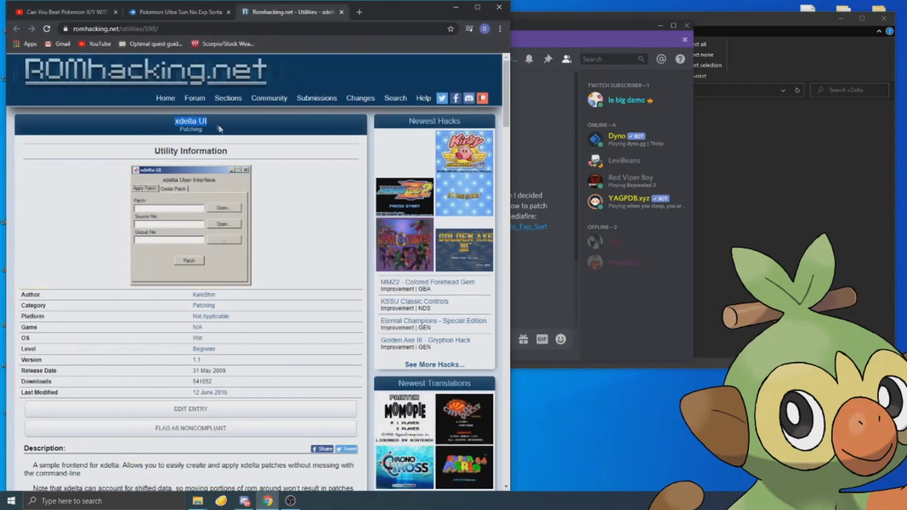
- Scroll down the romhacking.net page to the xdelta UI download page
scroll(284, 179, down, 4)
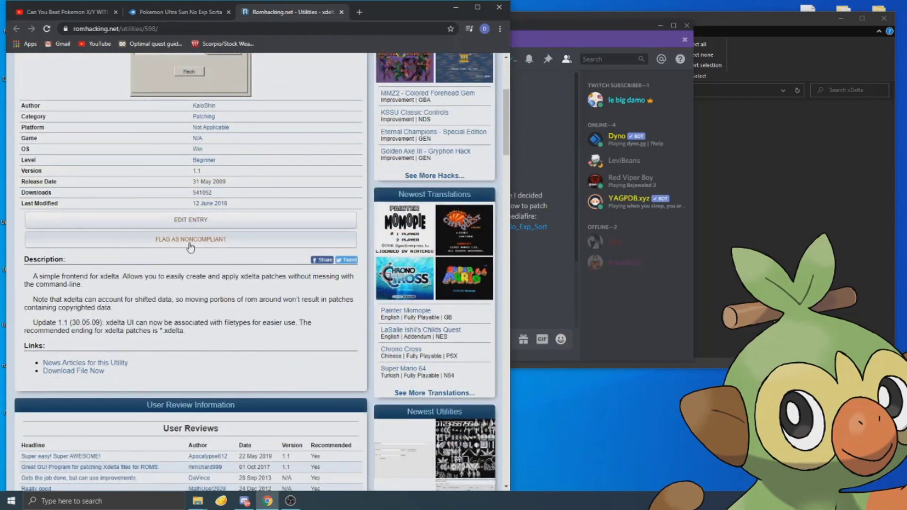
scroll(174, 251, down, 4)
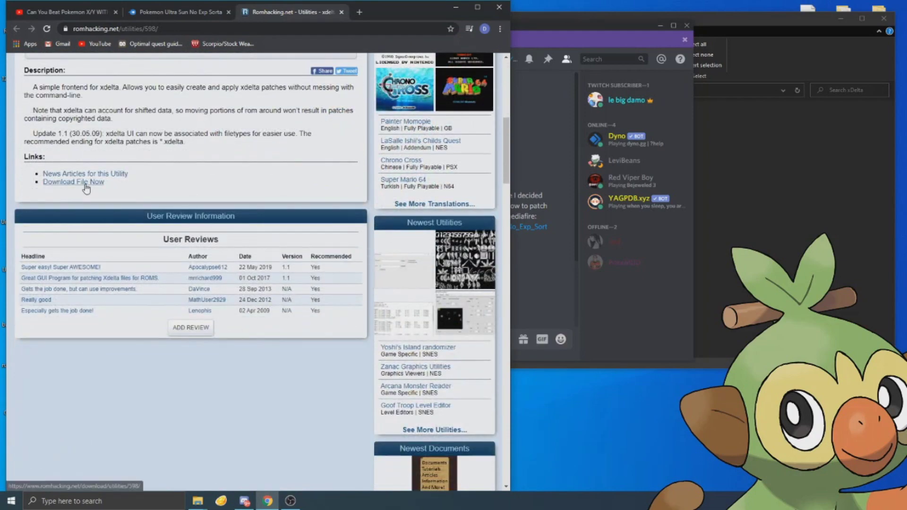
click(86, 184)
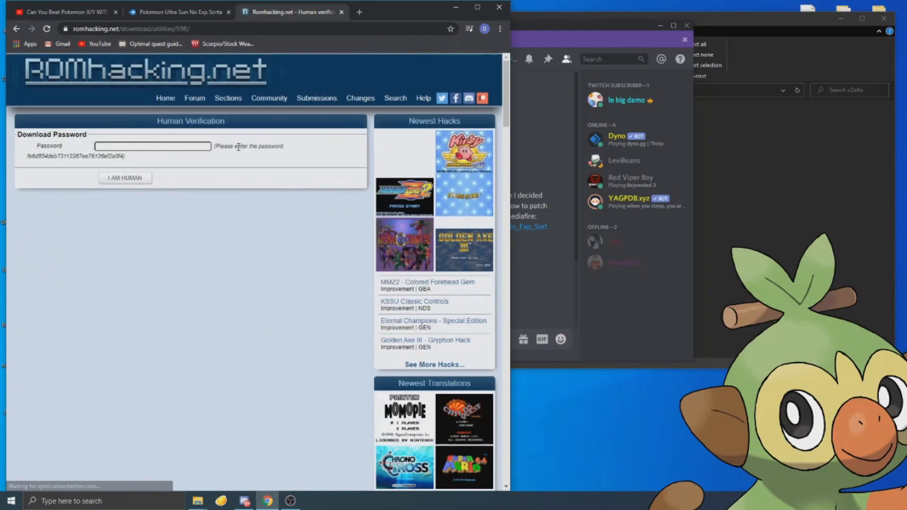
- Paste the shown password, pass I AM HUMAN, and open xdeltaUI.rar to select its three files
double_click(110, 155)
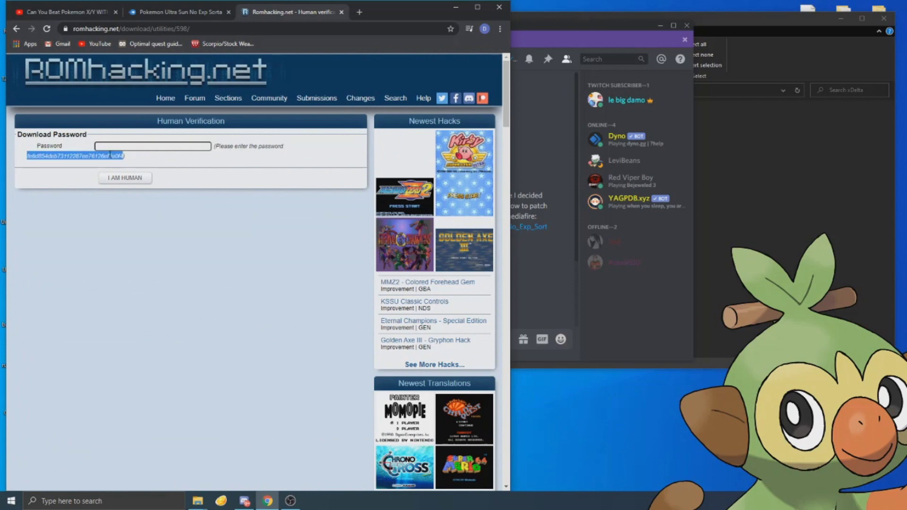
click(159, 145)
key(ctrl+v)
click(135, 181)
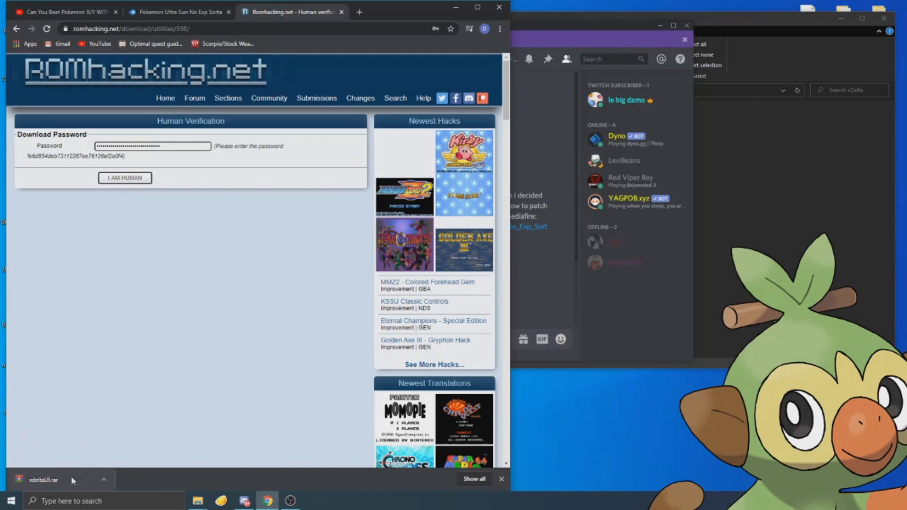
click(71, 477)
drag(468, 335, 458, 290)
- Extract the archive into the xDelta folder and download Pokemon Ultra Sun No Exp Sorta.xdelta from MediaFire
drag(459, 291, 820, 175)
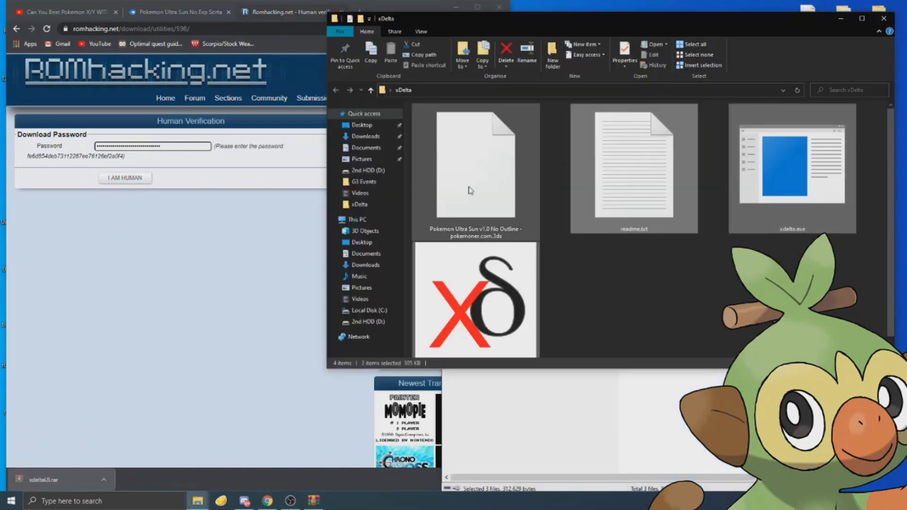
click(182, 11)
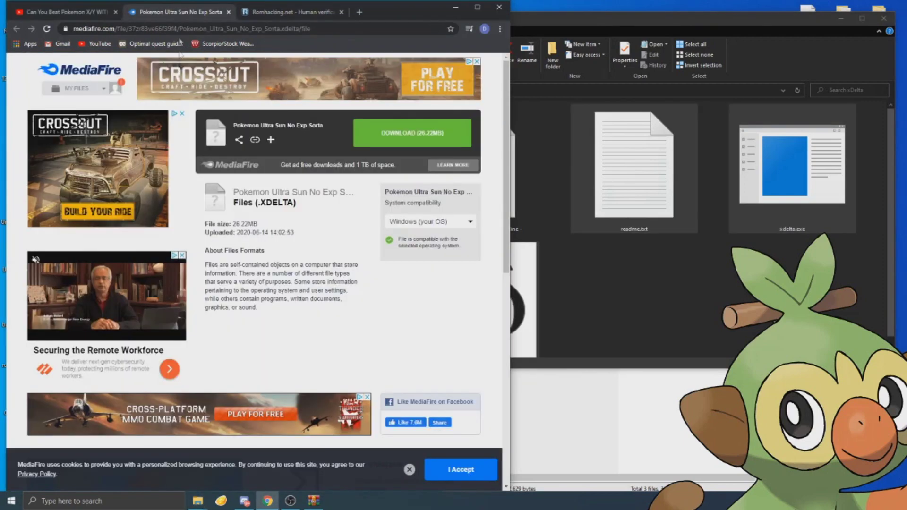
click(359, 140)
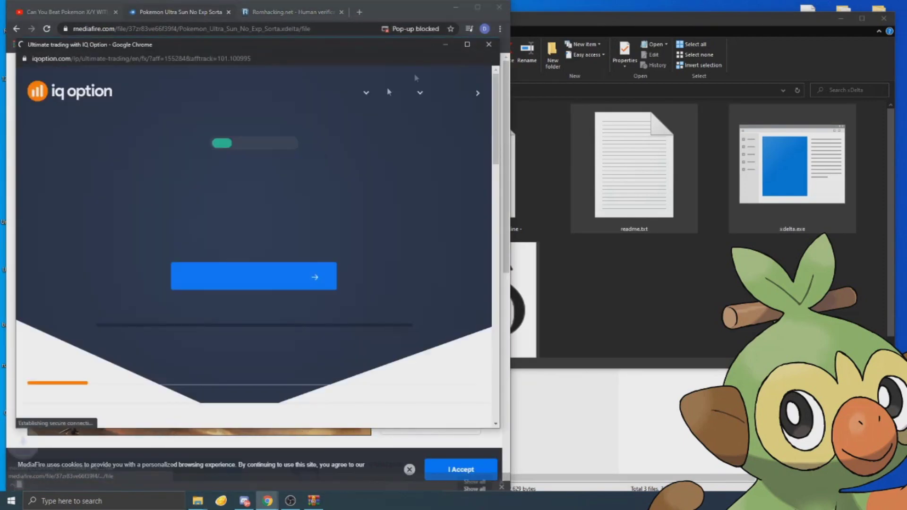
click(488, 43)
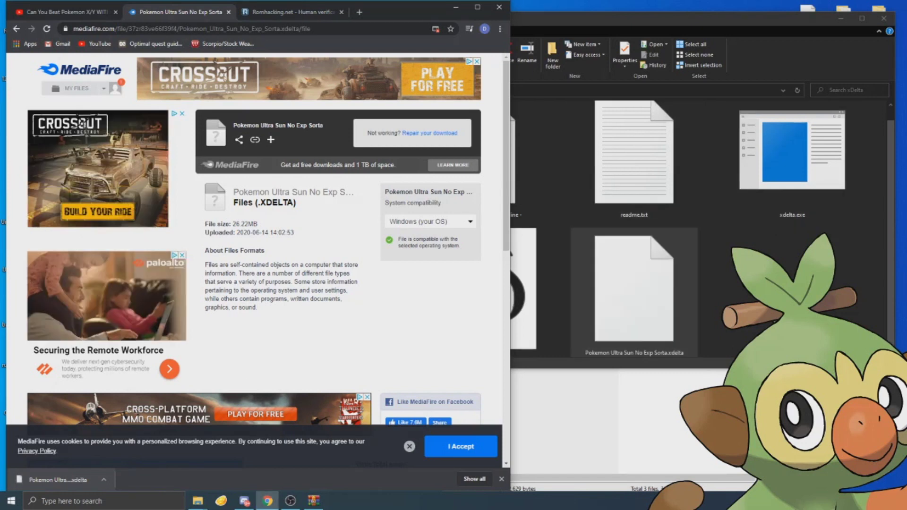
click(645, 310)
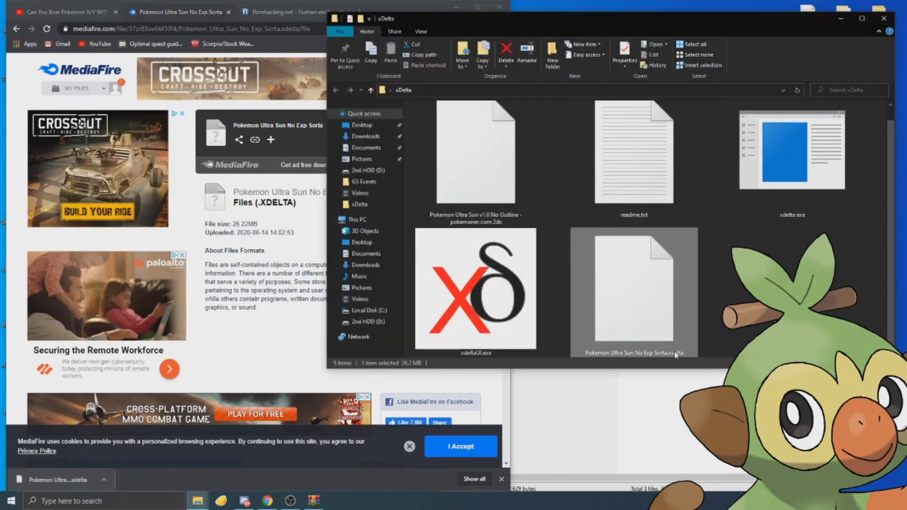
- Launch xdeltaUI from the xDelta folder, showing its empty Apply Patch form
click(442, 183)
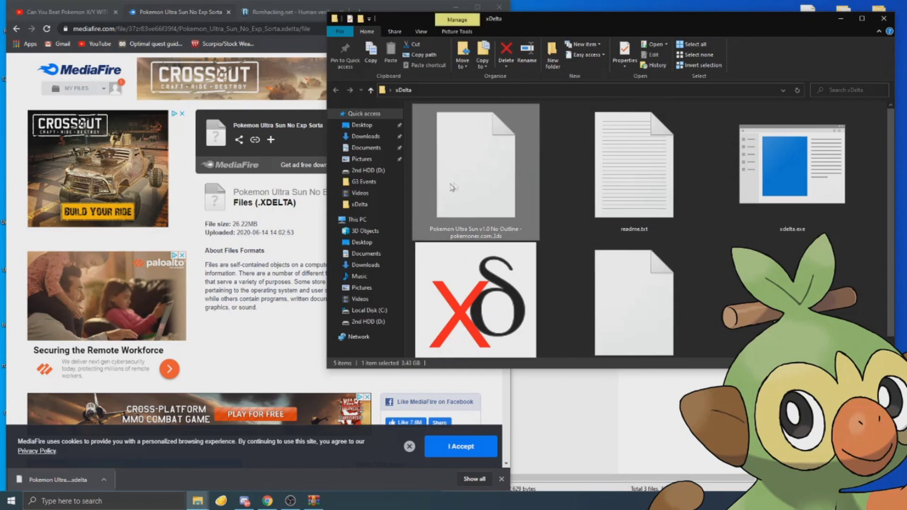
scroll(421, 200, down, 1)
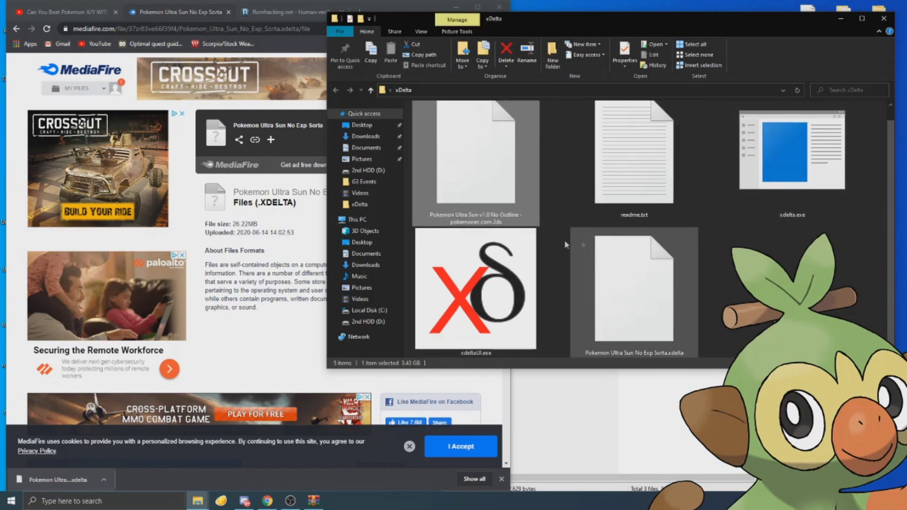
click(476, 279)
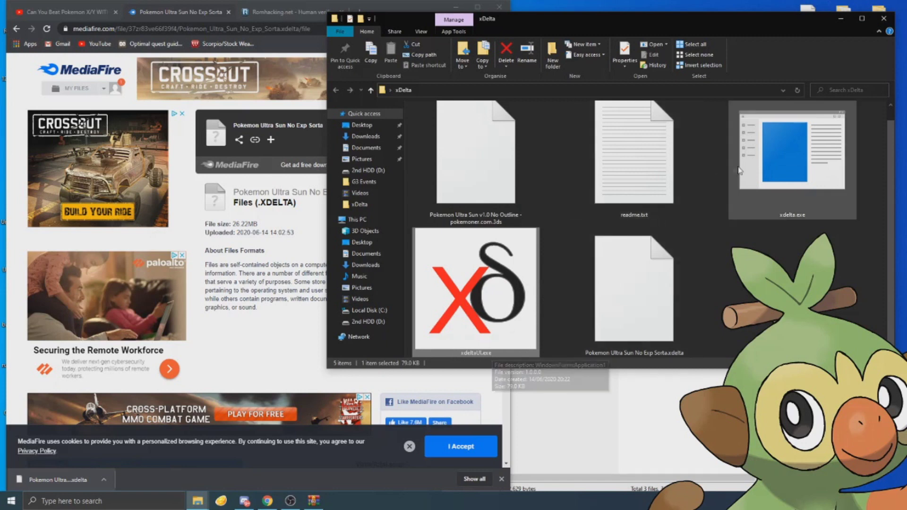
click(769, 166)
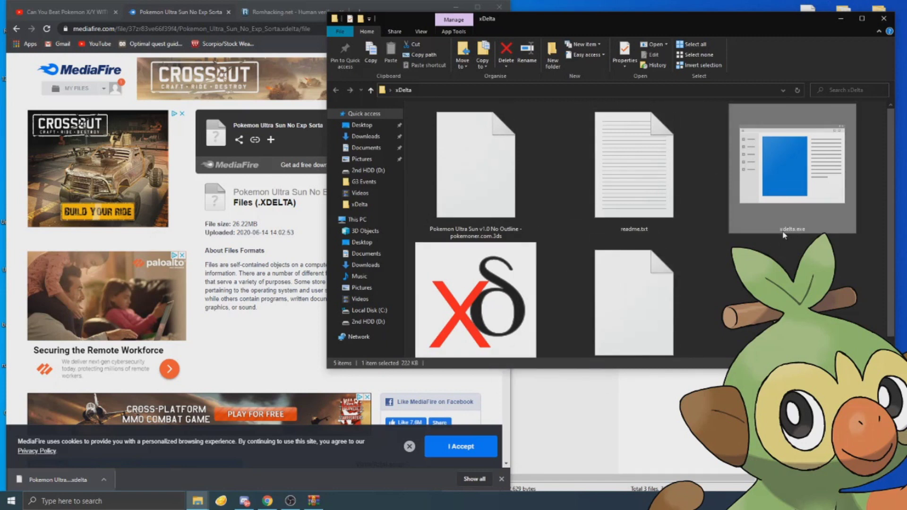
double_click(509, 304)
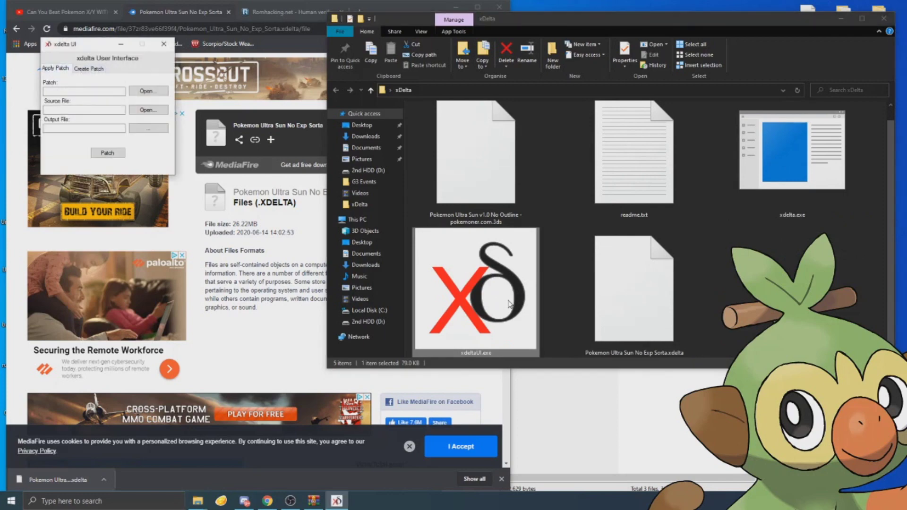
- Load Pokemon Ultra Sun No Exp Sorta.xdelta as the patch file
drag(83, 48, 370, 98)
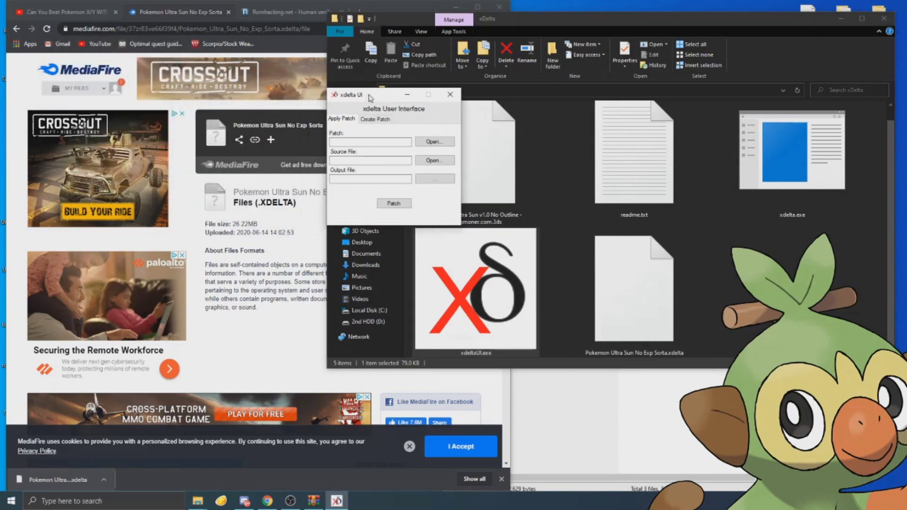
click(451, 7)
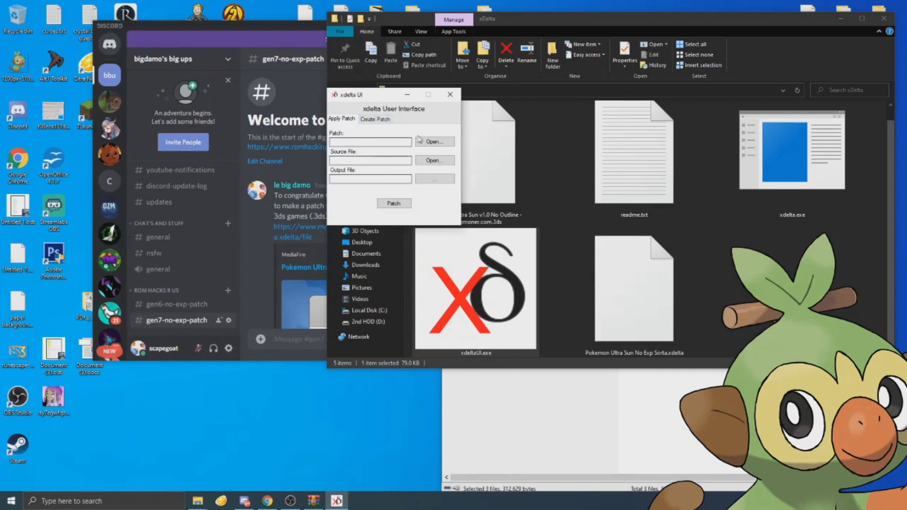
click(432, 142)
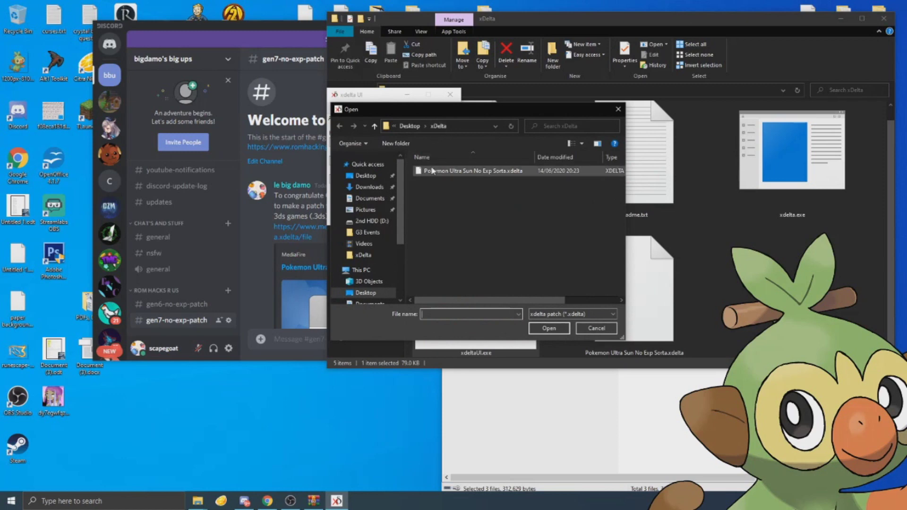
double_click(432, 171)
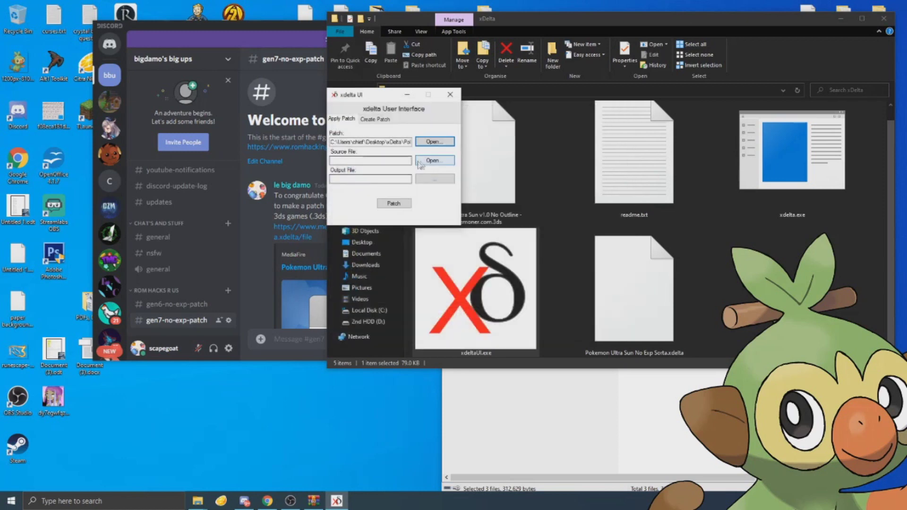
- Set the Ultra Sun v1.0 ROM as source and patch it into 'Ultra Sun no exp KEKW'
click(432, 161)
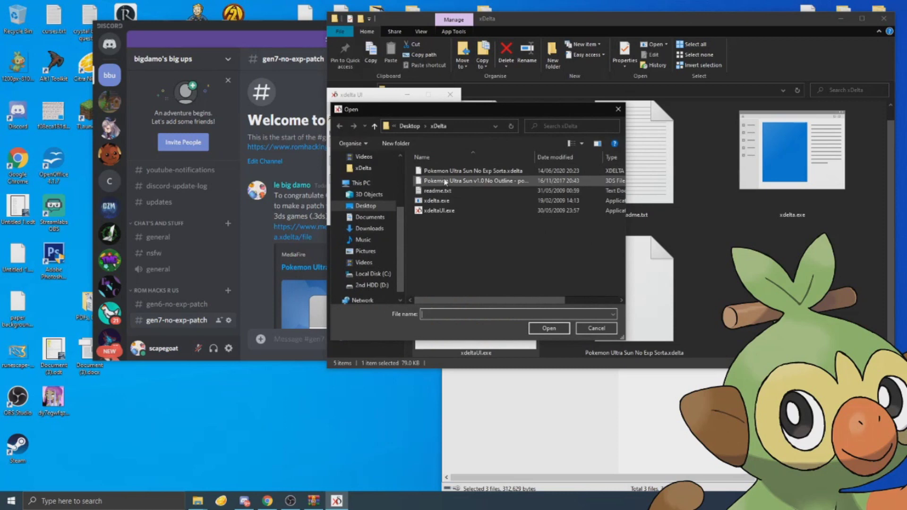
drag(534, 157, 605, 159)
double_click(576, 180)
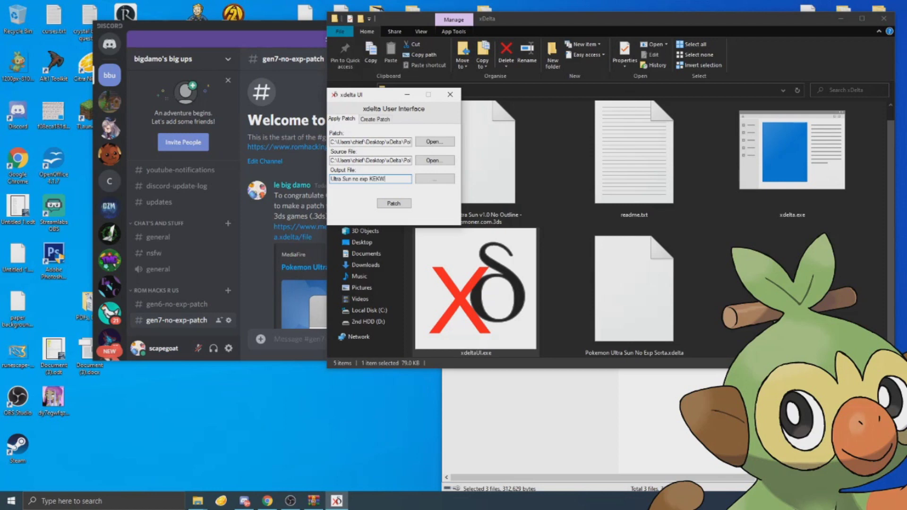
click(394, 203)
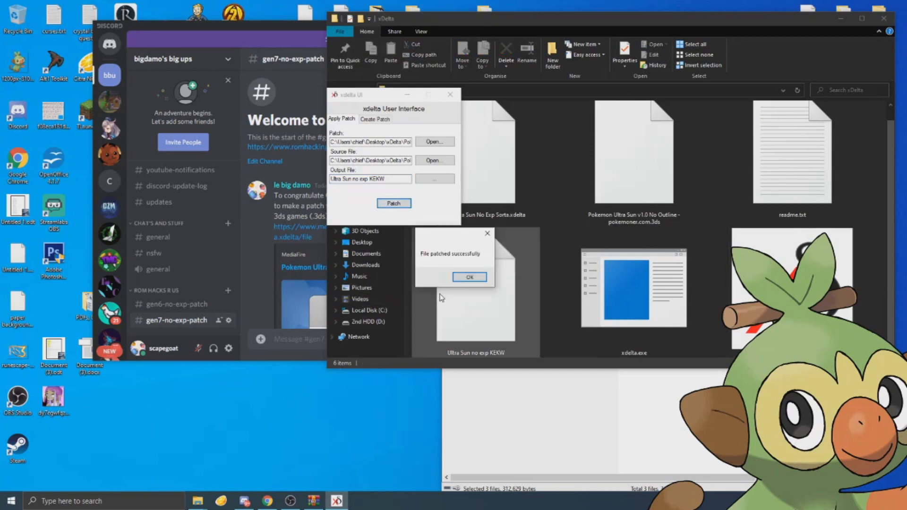
- Dismiss the success message, close xdelta UI, and rename the output 'Ultra Sun no exp KEKW.3ds'
click(470, 278)
click(451, 95)
click(473, 299)
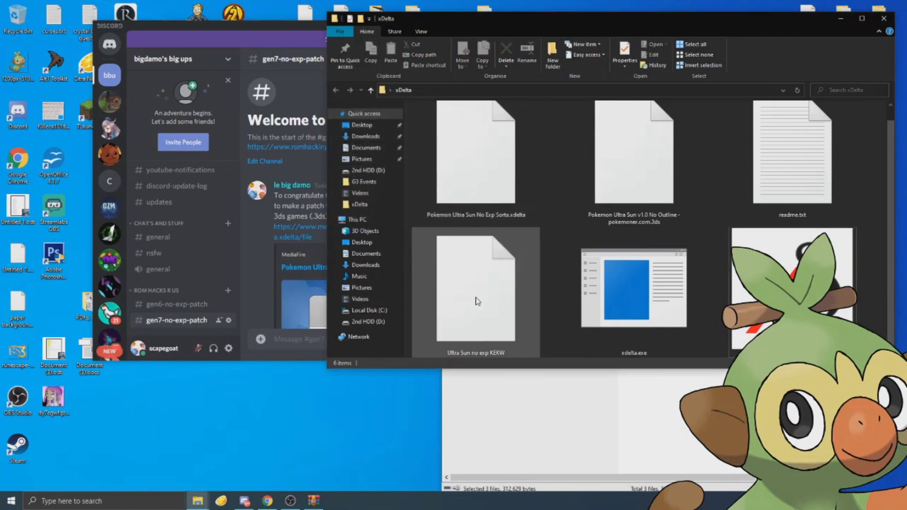
right_click(476, 299)
click(527, 462)
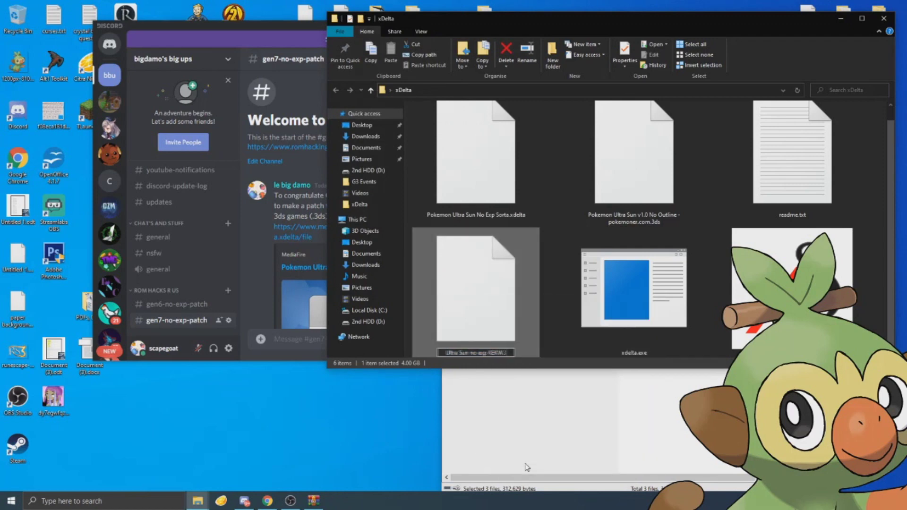
key(Return)
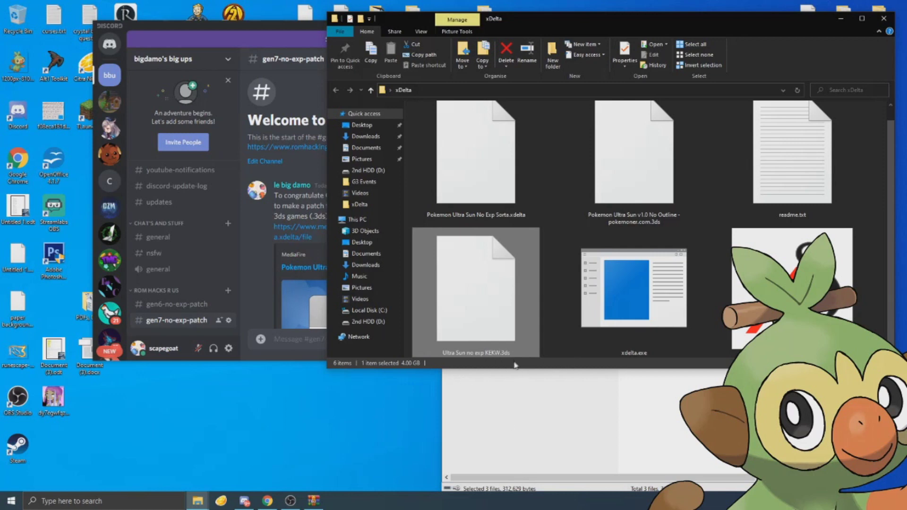
key(super)
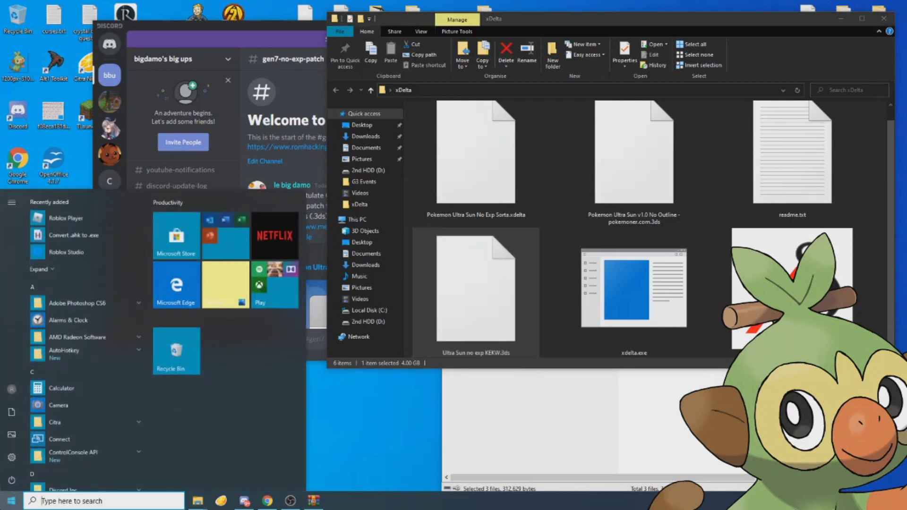
- Search 'citra' in the Start menu and launch Citra Nightly
text(cur)
key(BackSpace)
text(t)
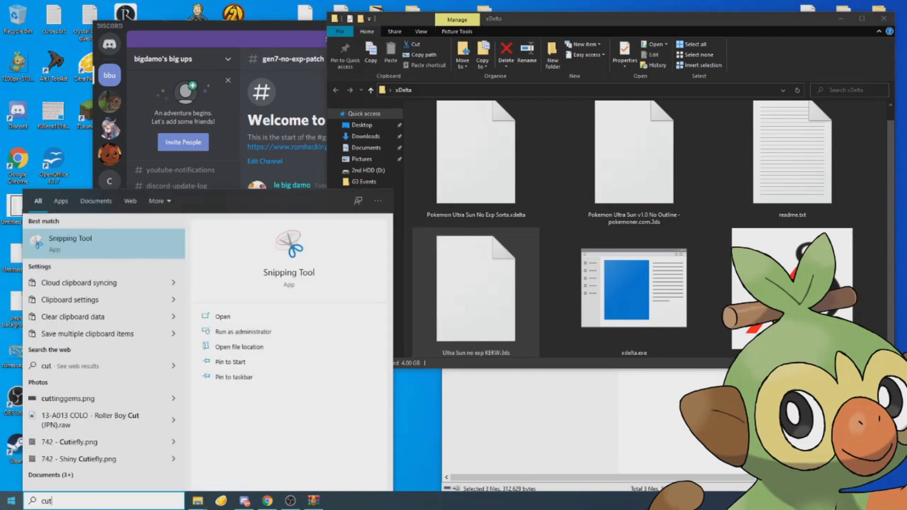
key(BackSpace)
key(BackSpace)
text(itra)
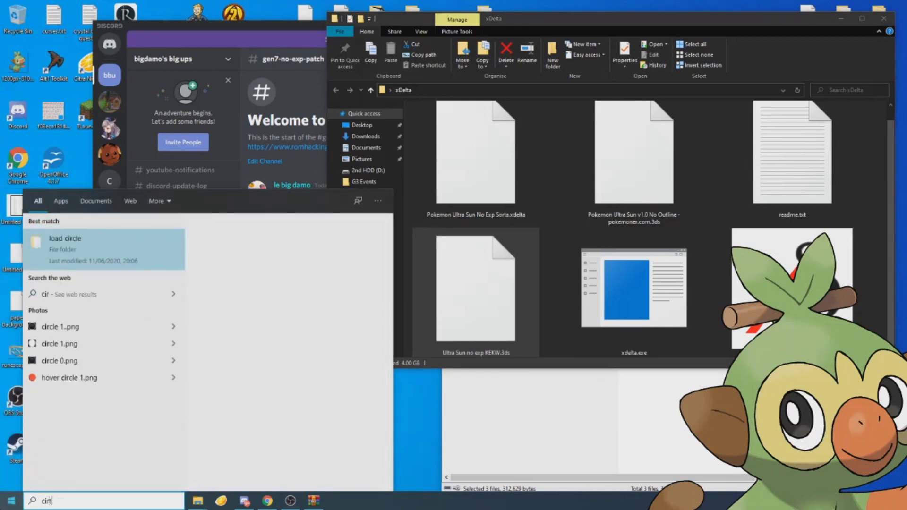
key(Return)
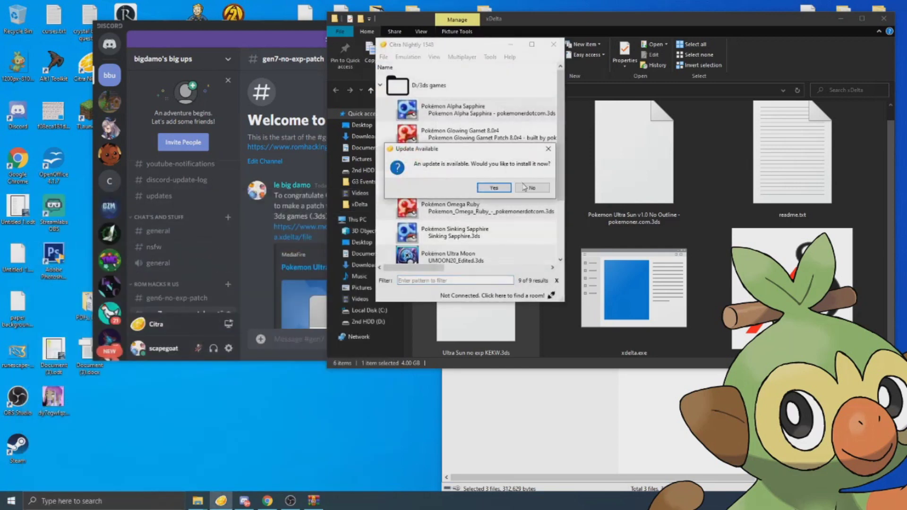
- Decline the Citra update and drop Ultra Sun no exp KEKW.3ds onto Citra to run it
click(532, 187)
drag(433, 51, 104, 33)
drag(504, 289, 149, 101)
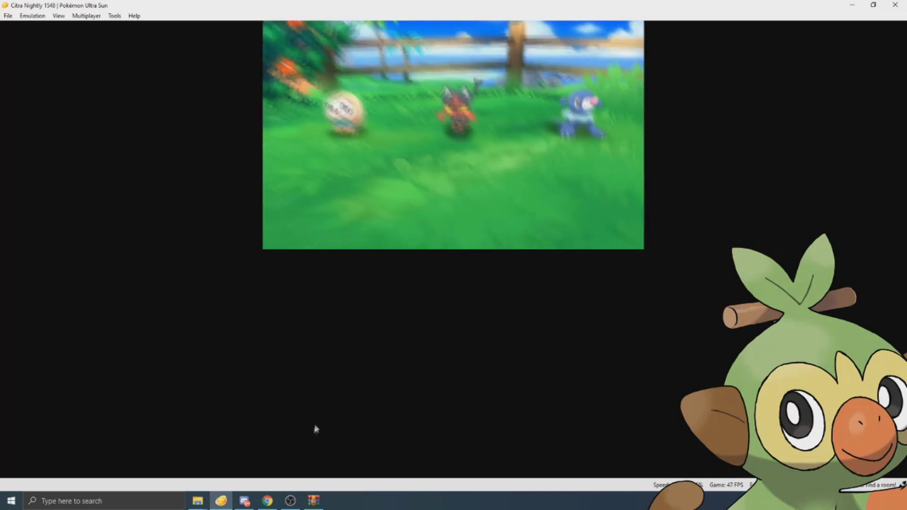
- Pick Rowlet, answer the nickname prompt, win the first battle, and open Rowlet's summary
key(a)
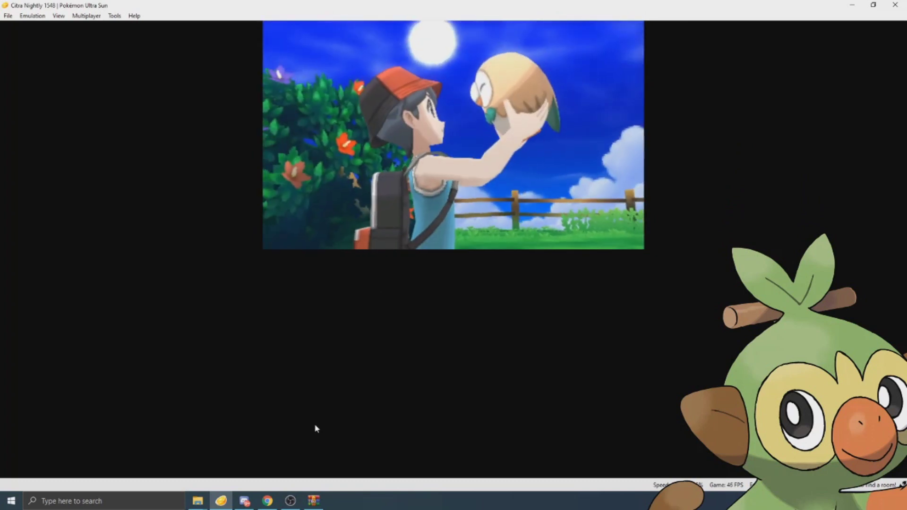
key(a)
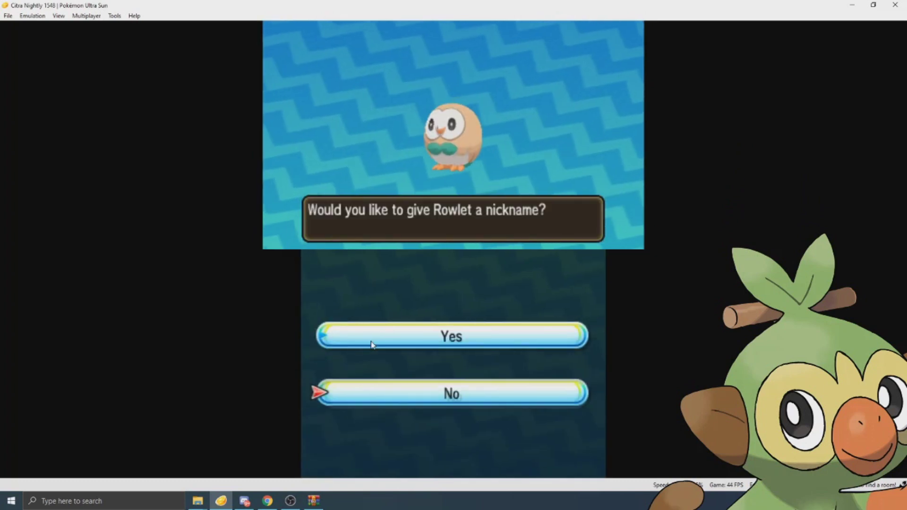
click(371, 345)
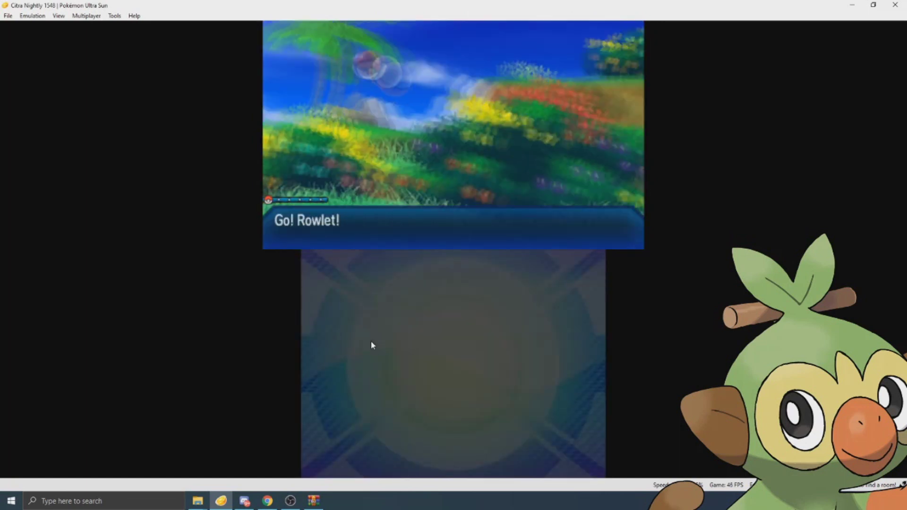
key(a)
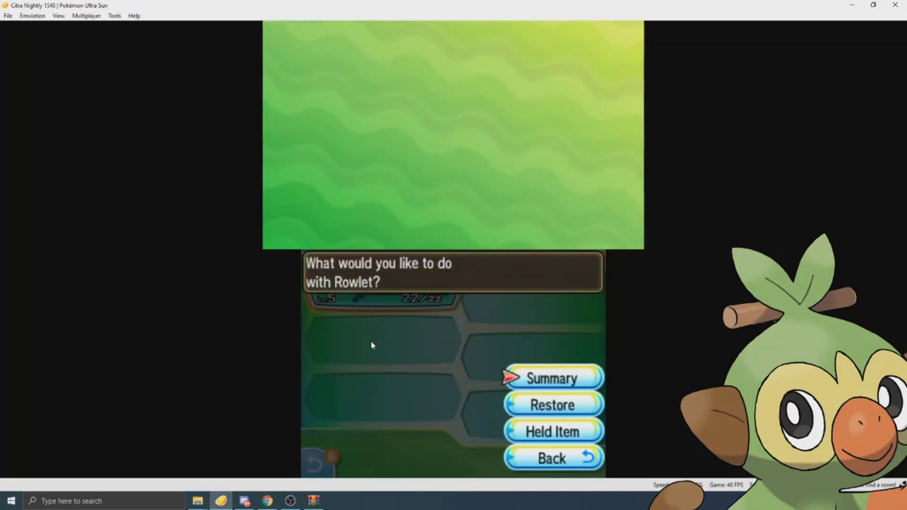
key(a)
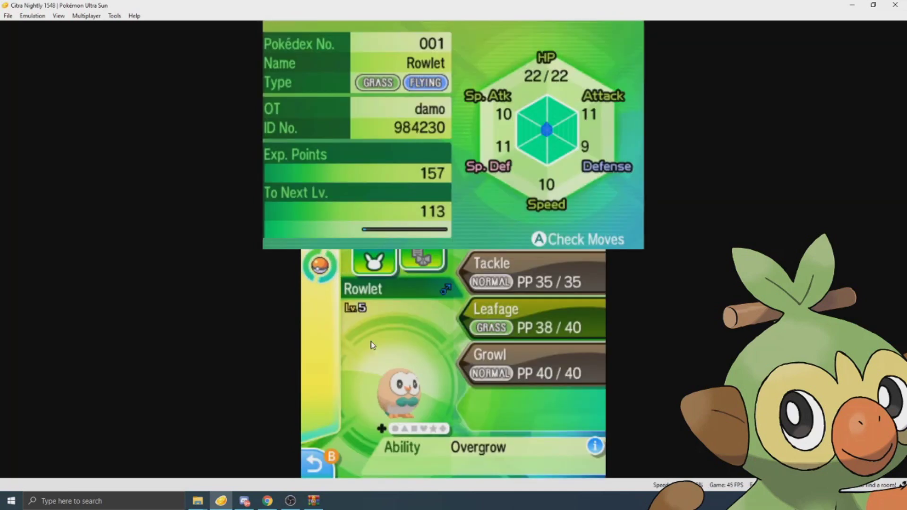